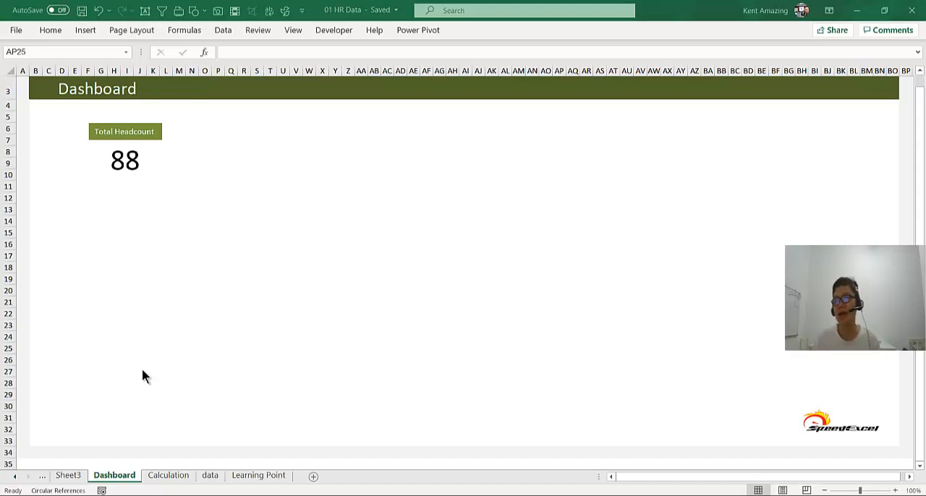
# - Review the data sheet's employee records and select the Full name column to count its entries
pyautogui.click(206, 474)
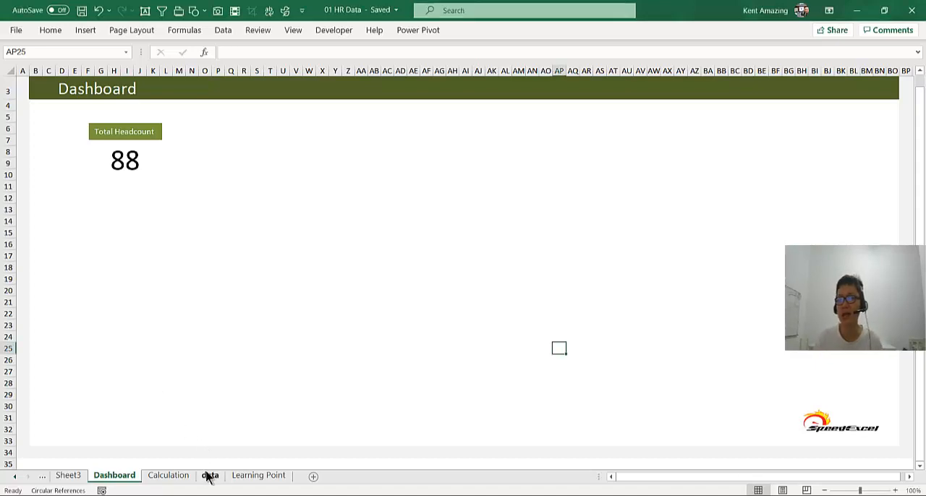
pyautogui.click(209, 475)
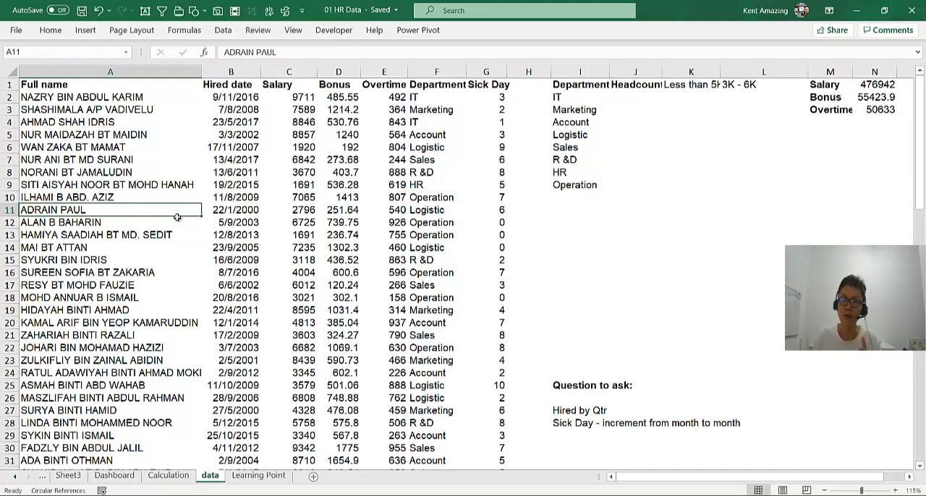
pyautogui.click(112, 475)
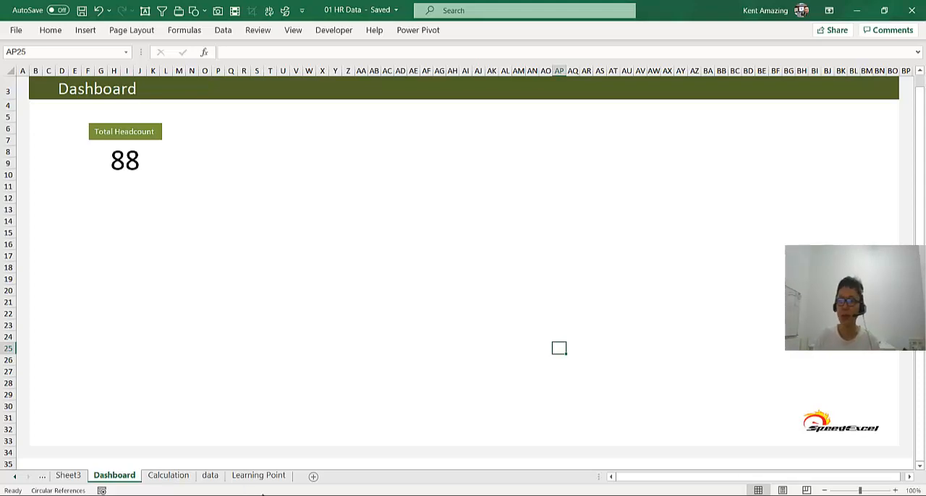
pyautogui.click(209, 478)
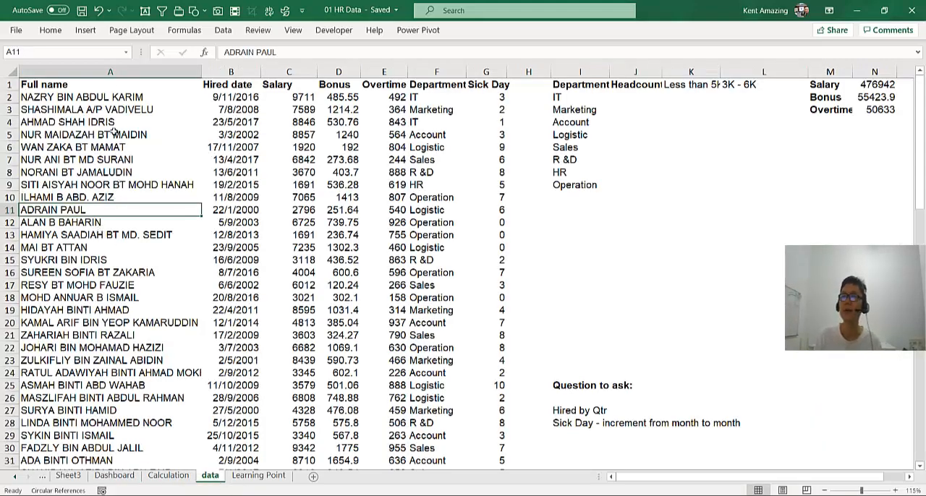
pyautogui.click(110, 71)
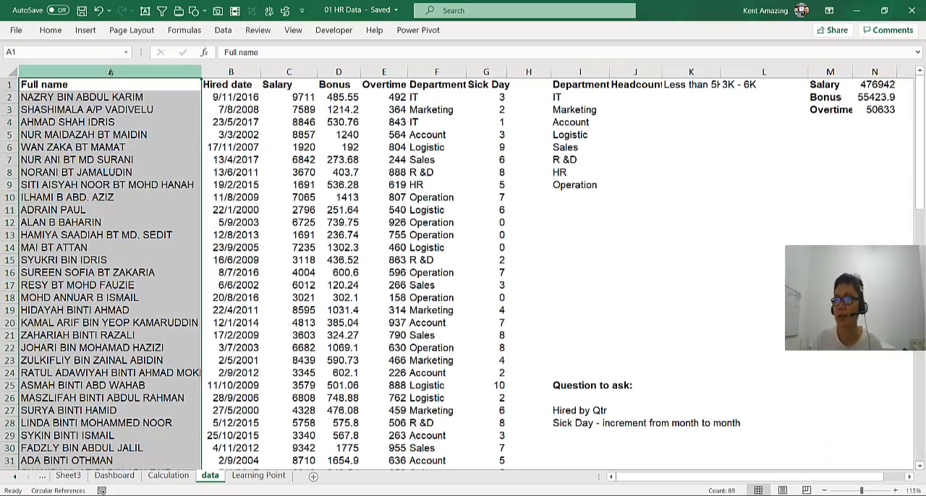
pyautogui.click(104, 134)
pyautogui.click(108, 71)
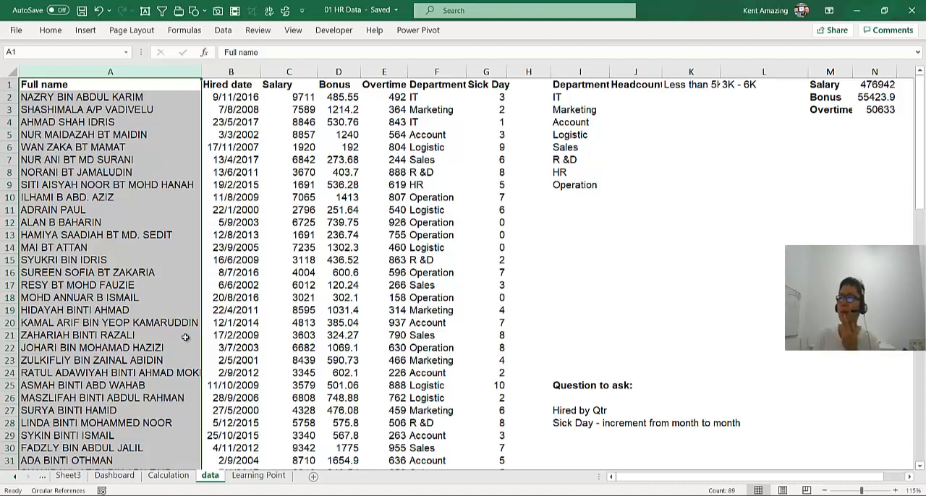
# - Add filters to the employee table and show only the Account department's rows
pyautogui.click(446, 95)
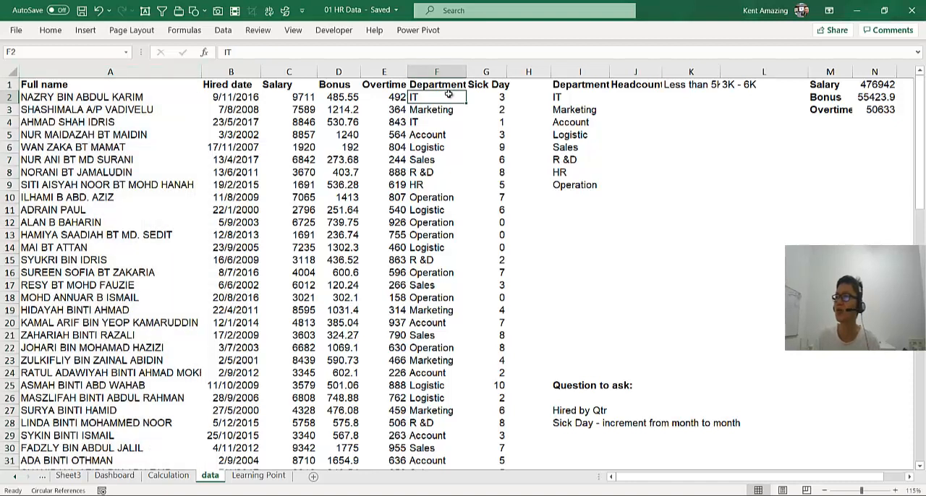
pyautogui.click(447, 87)
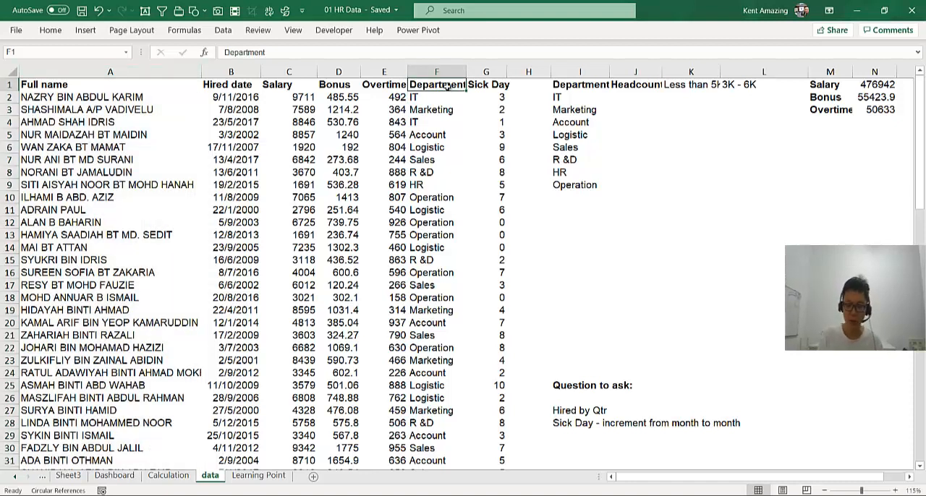
pyautogui.hotkey('ctrl', 'shift', 'l')
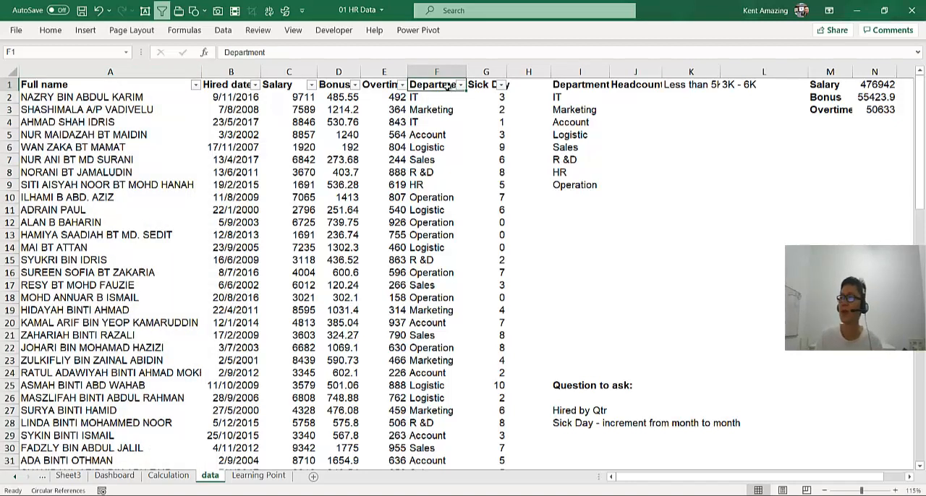
pyautogui.click(460, 86)
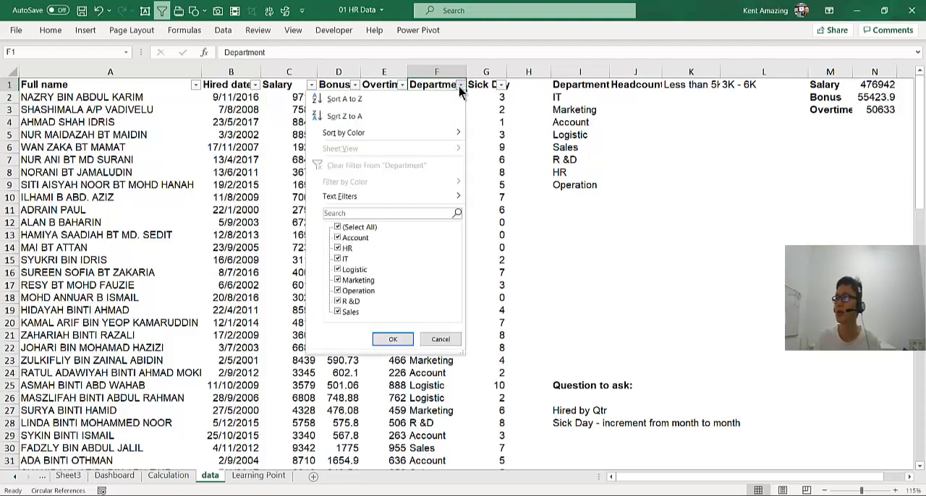
pyautogui.click(338, 228)
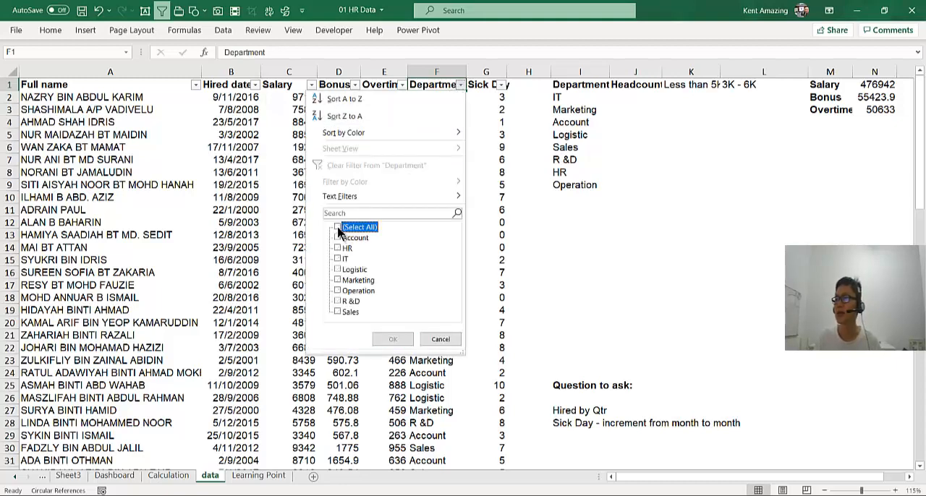
pyautogui.click(337, 237)
pyautogui.click(392, 340)
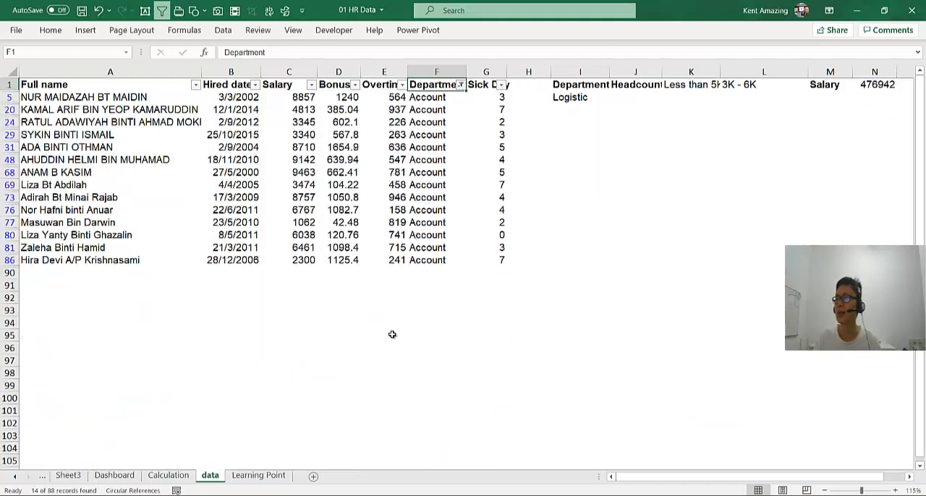
# - Count the filtered entries in the Full name column and enter 14 in cell J31
pyautogui.click(173, 97)
pyautogui.click(165, 71)
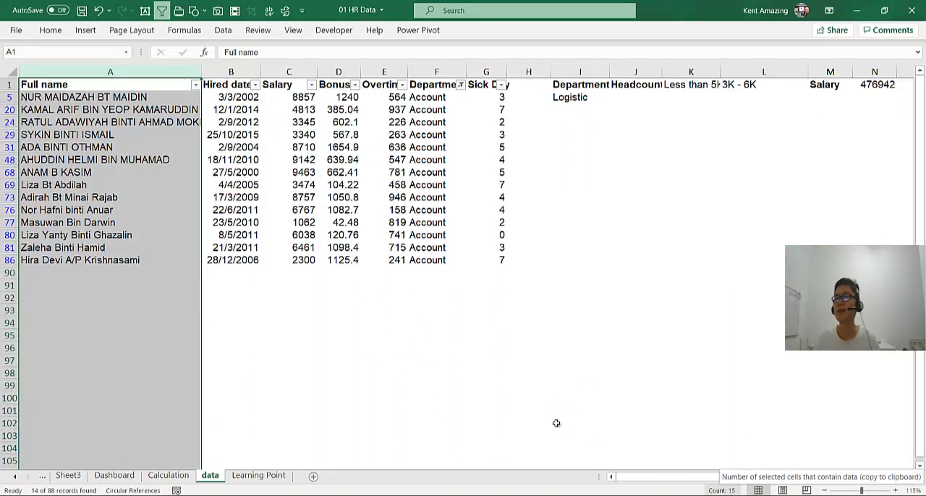
pyautogui.click(623, 143)
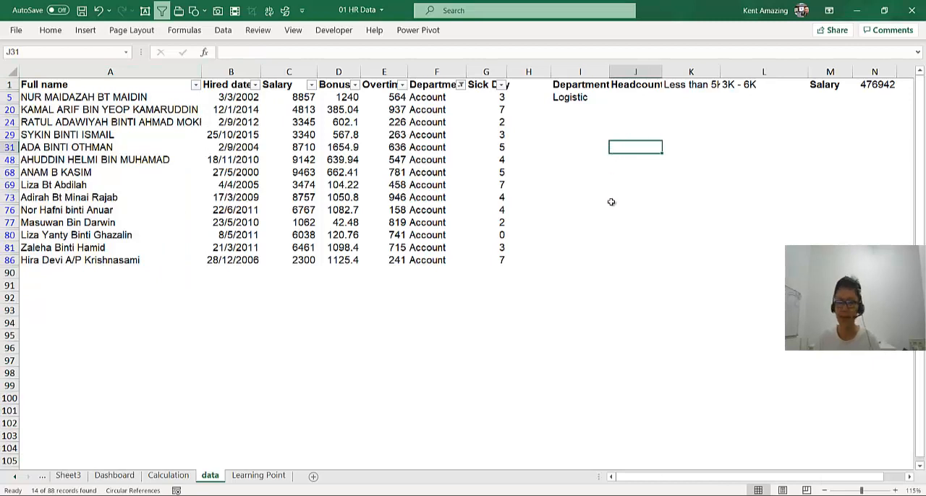
pyautogui.write('1')
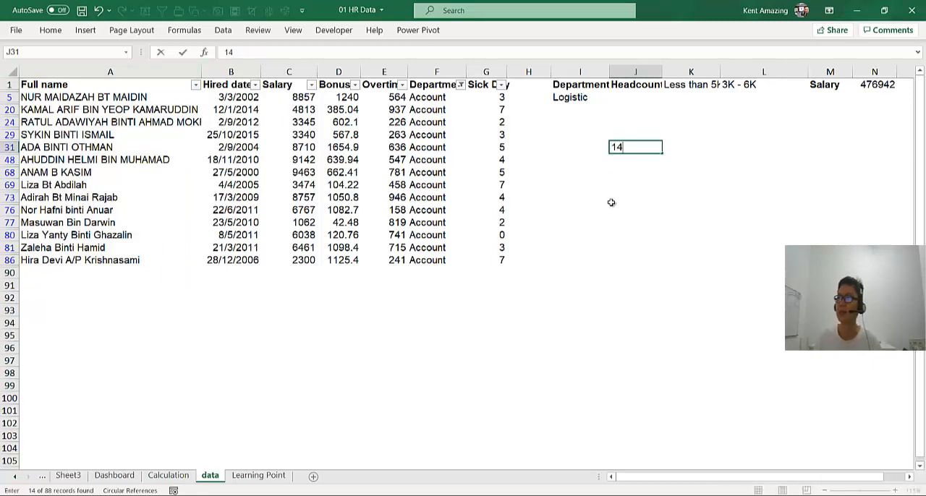
pyautogui.write('4')
pyautogui.click(611, 202)
# - Review the Department filter choices without changing them and inspect the Total Headcount formula on the Calculation sheet
pyautogui.click(460, 85)
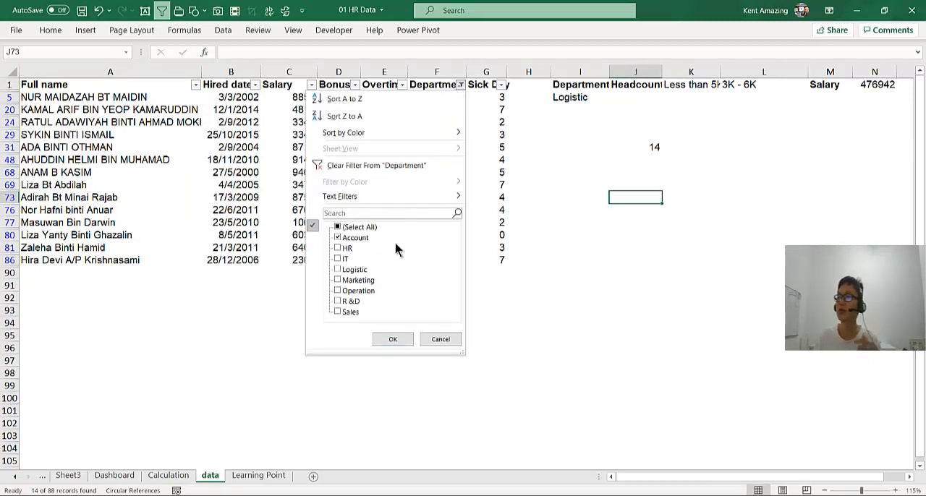
pyautogui.click(436, 343)
pyautogui.click(435, 345)
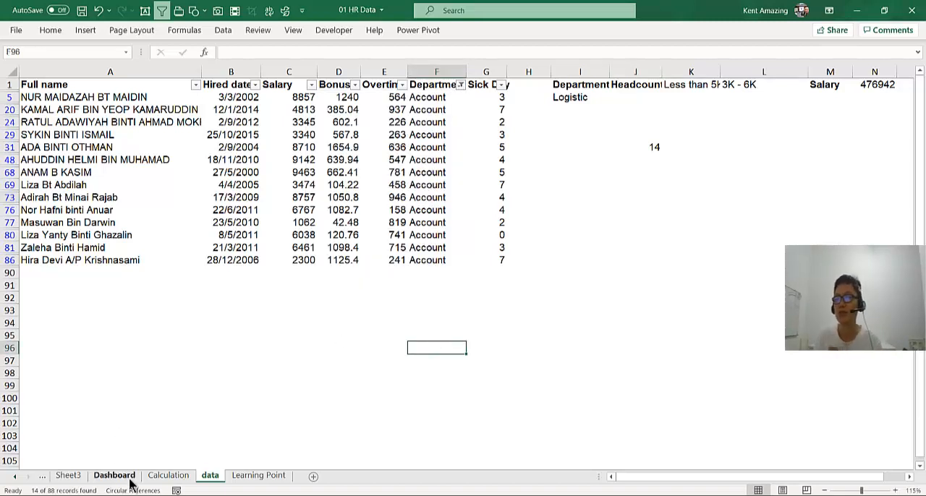
pyautogui.click(154, 480)
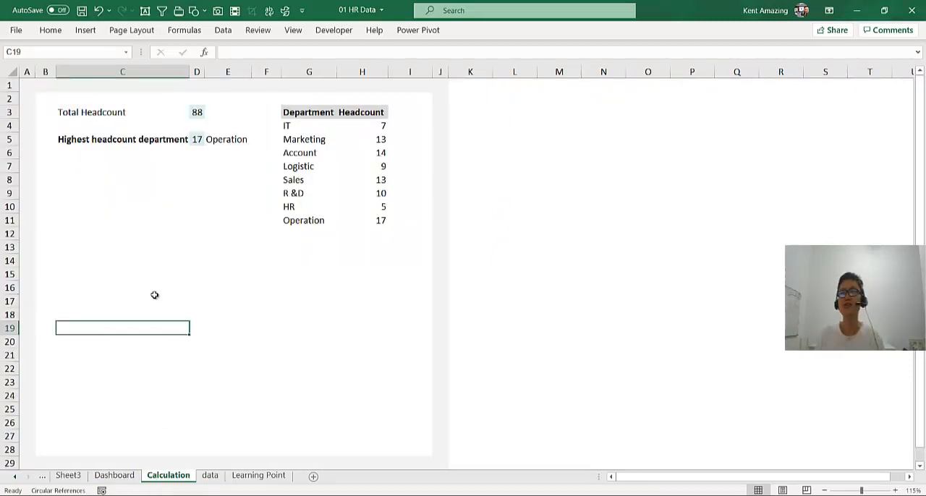
pyautogui.click(196, 112)
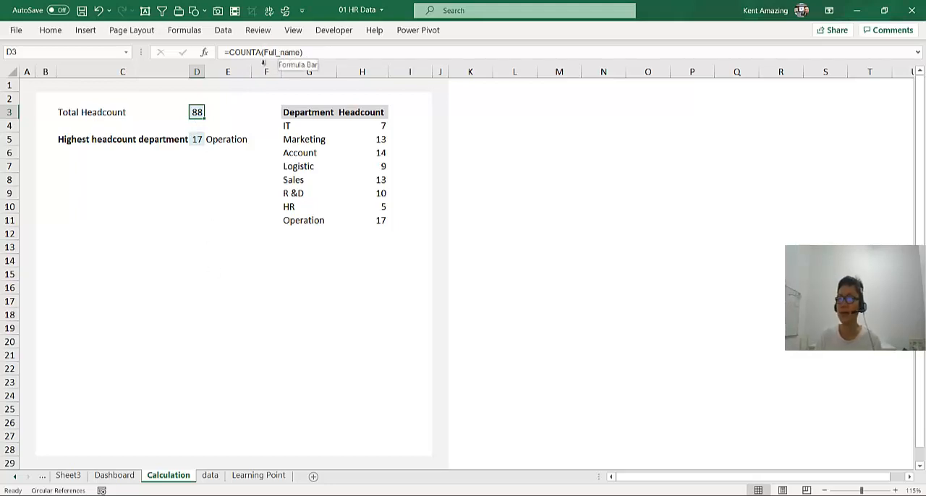
# - Turn off the filters on the data sheet's employee table
pyautogui.click(210, 475)
pyautogui.click(125, 109)
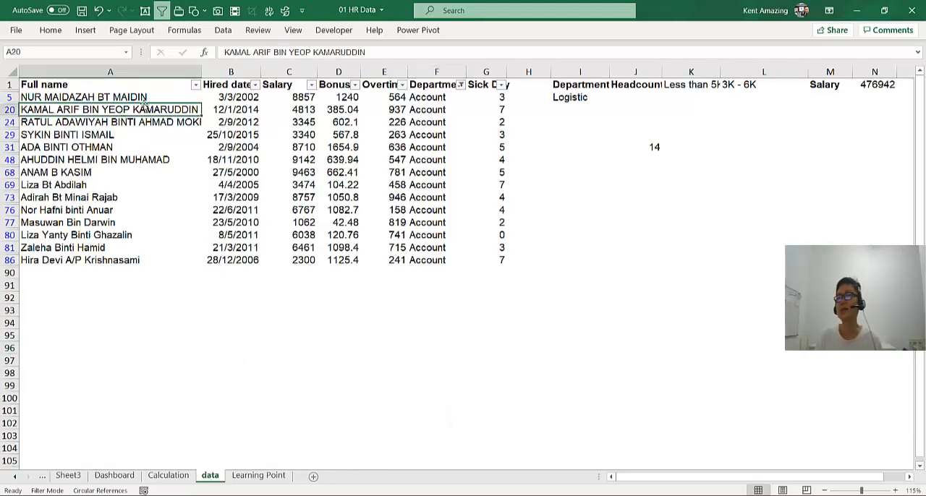
pyautogui.click(220, 80)
pyautogui.hotkey('ctrl', 'shift', 'l')
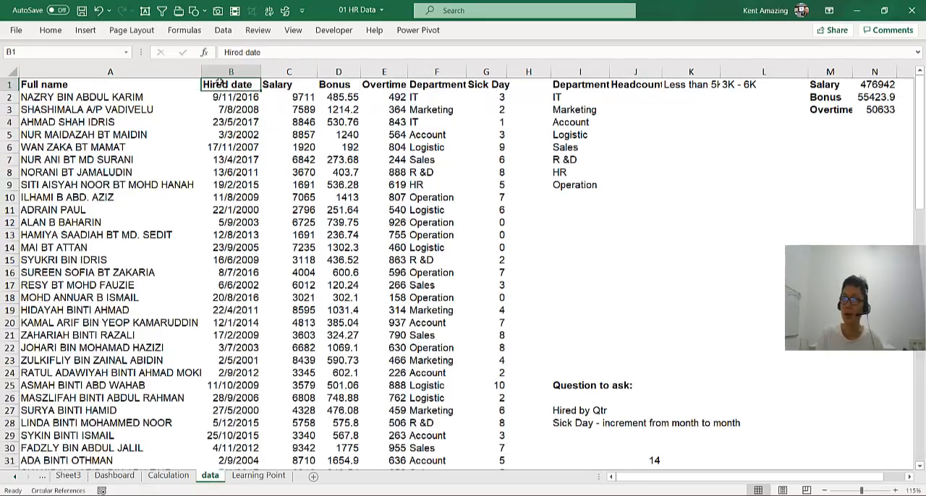
# - Create named ranges for the employee table from the labels in its top row
pyautogui.click(214, 264)
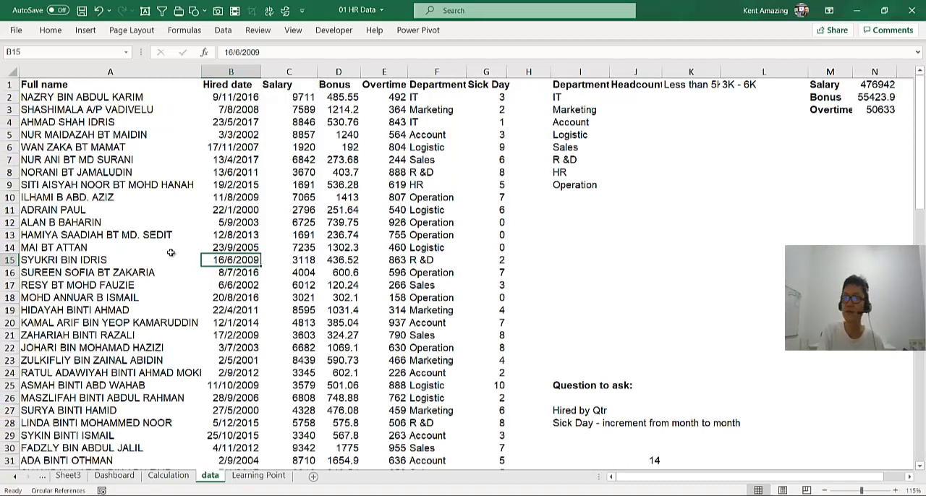
pyautogui.hotkey('ctrl', 'shift', 'F3')
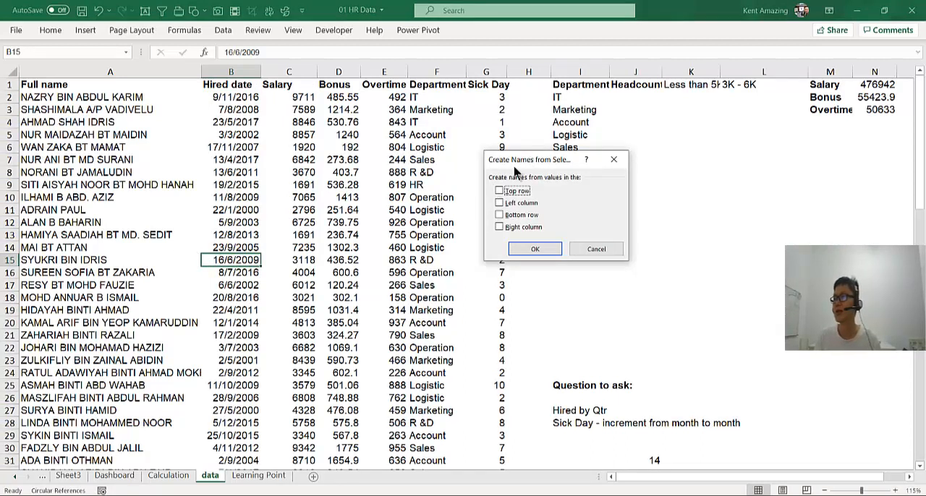
pyautogui.click(499, 191)
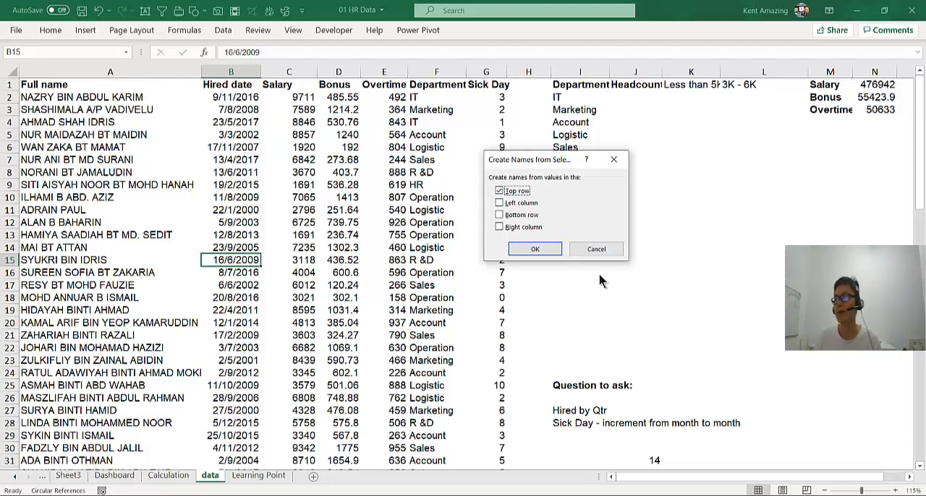
pyautogui.click(535, 249)
# - Inspect the formulas behind Total Headcount and the highest department headcount on the Calculation sheet
pyautogui.click(168, 476)
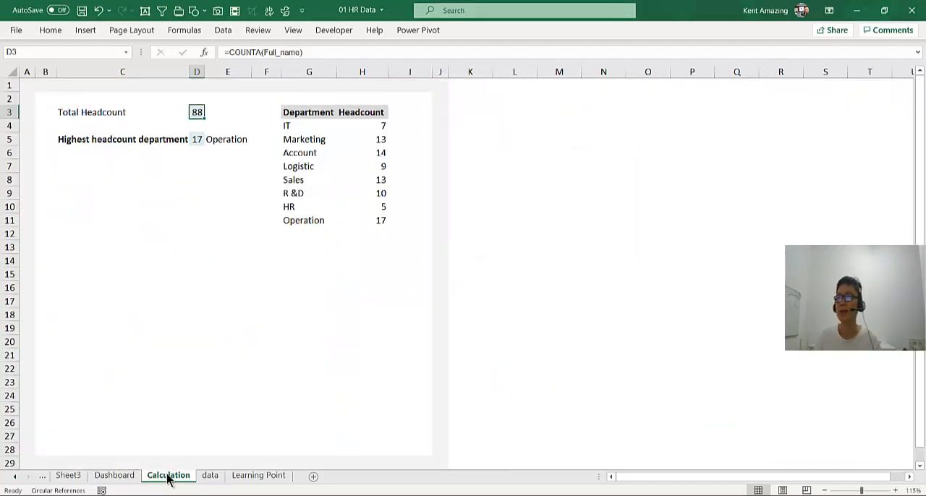
pyautogui.doubleClick(197, 111)
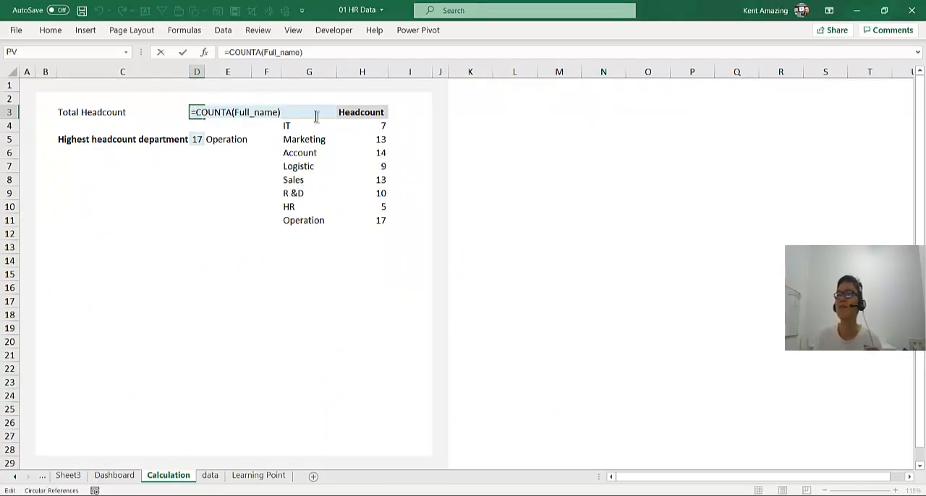
pyautogui.click(191, 137)
pyautogui.doubleClick(197, 140)
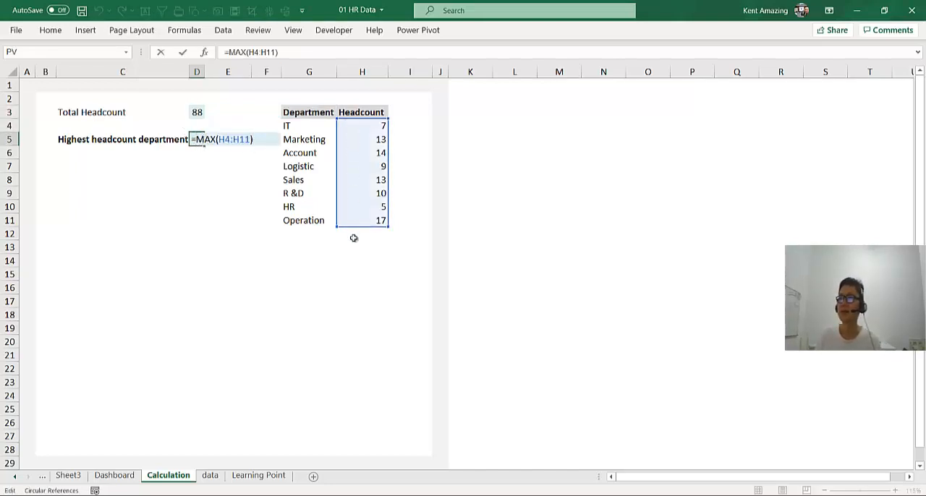
pyautogui.press('Escape')
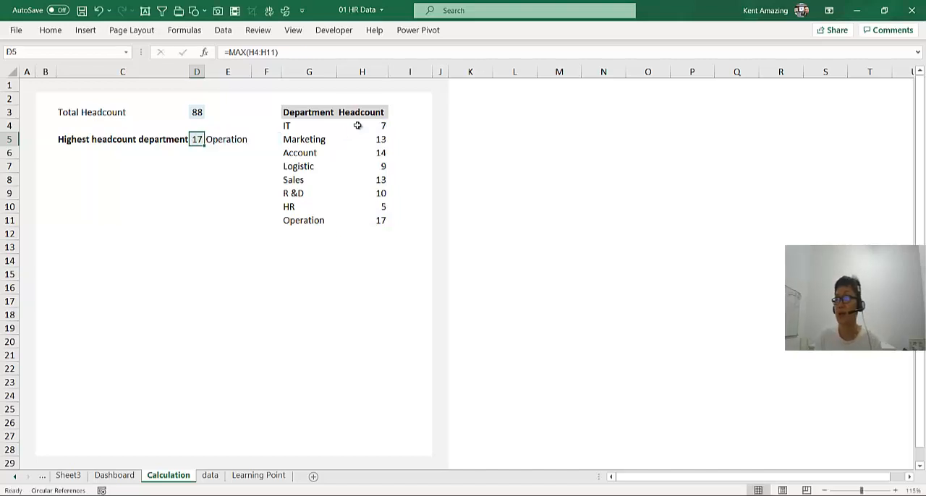
# - Inspect the COUNTIF formula for the IT headcount and the INDEX/MATCH formula returning the highest headcount department
pyautogui.click(357, 125)
pyautogui.doubleClick(357, 126)
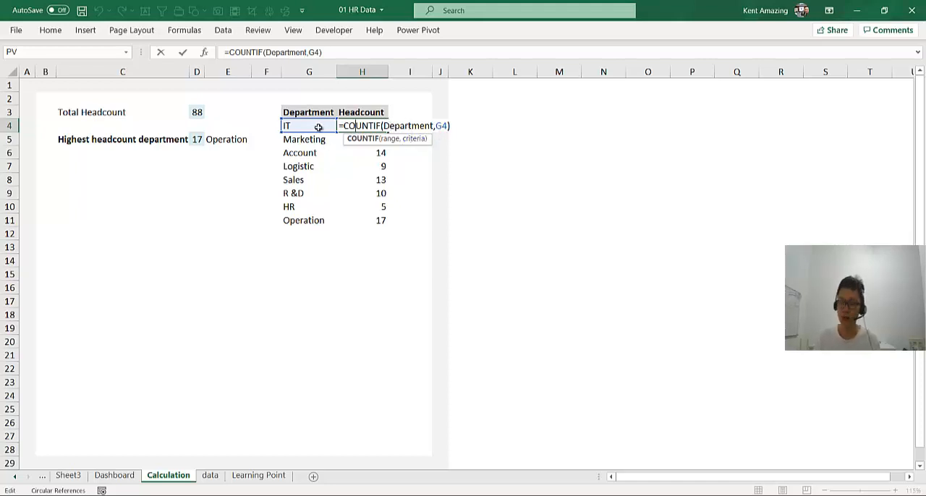
pyautogui.press('Return')
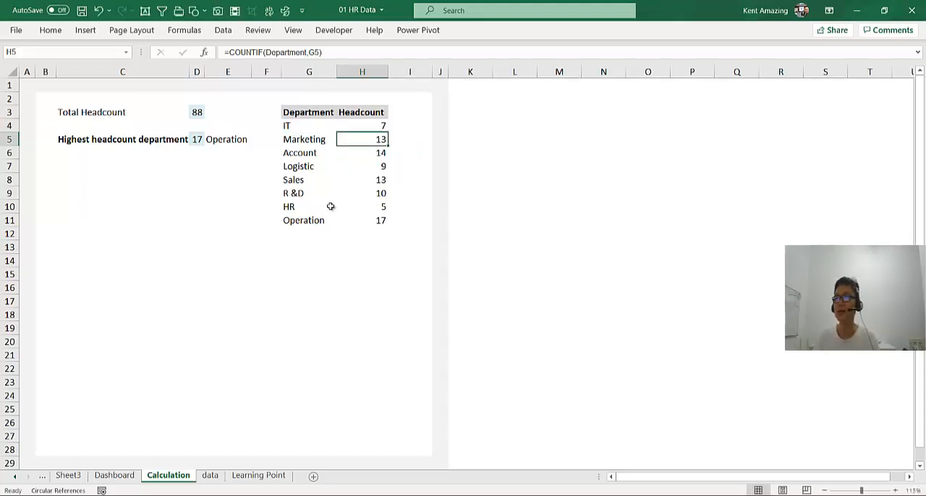
pyautogui.click(215, 143)
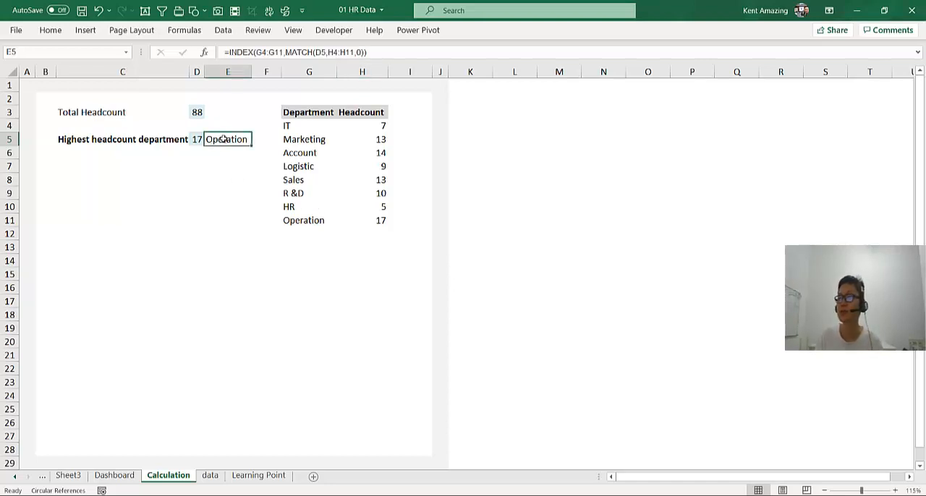
pyautogui.doubleClick(223, 139)
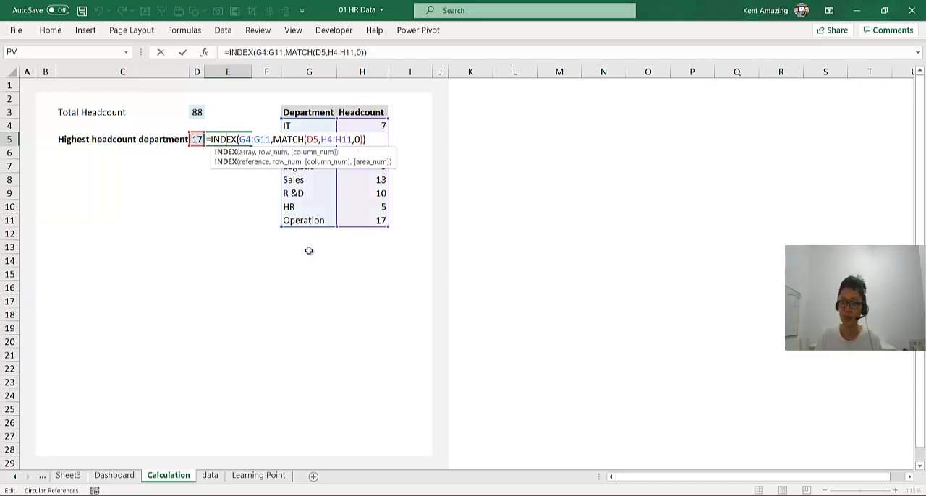
pyautogui.press('Return')
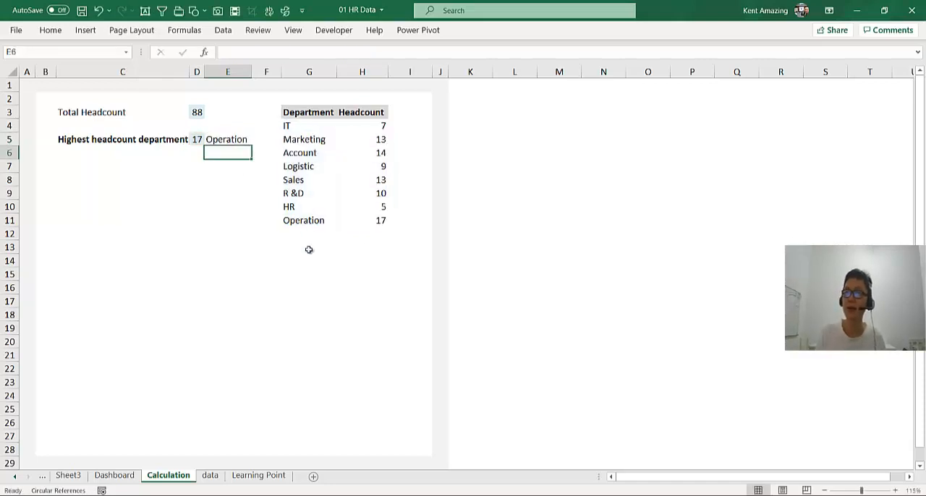
# - Select the Total Headcount label on the Dashboard sheet to inspect its cell link
pyautogui.click(127, 480)
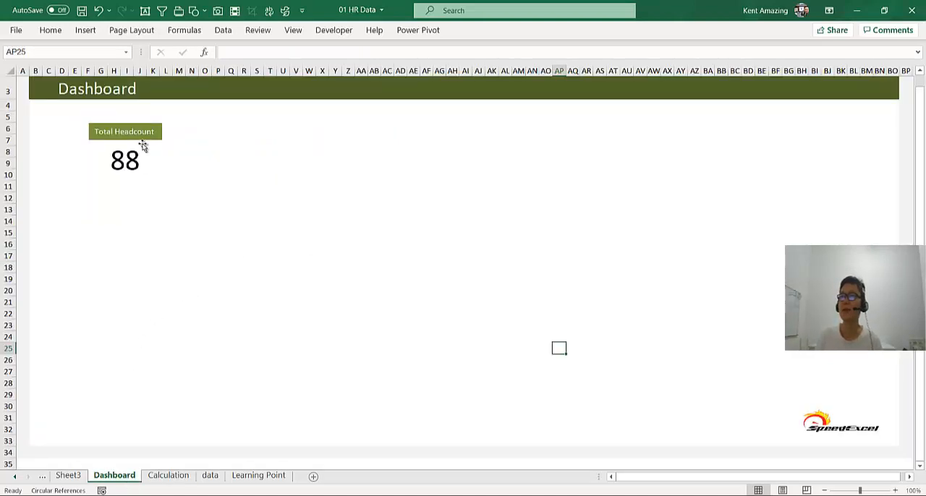
pyautogui.click(205, 143)
pyautogui.click(151, 142)
pyautogui.click(152, 131)
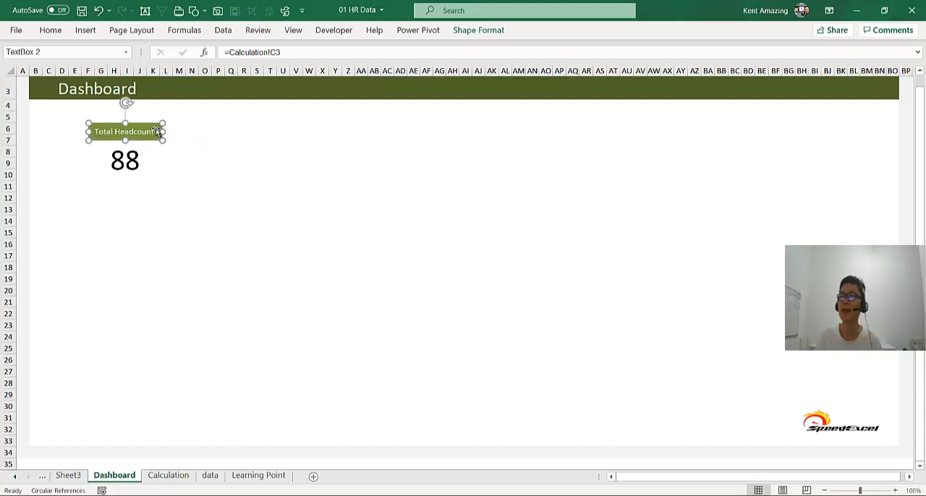
# - Duplicate the Total Headcount label and place the copy beside the original on the same row
pyautogui.moveTo(150, 126); pyautogui.dragTo(279, 143)
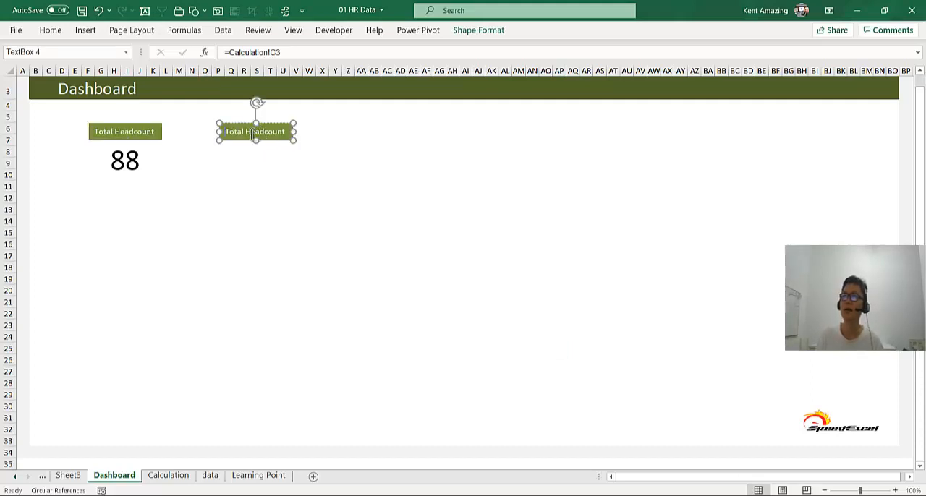
pyautogui.click(243, 222)
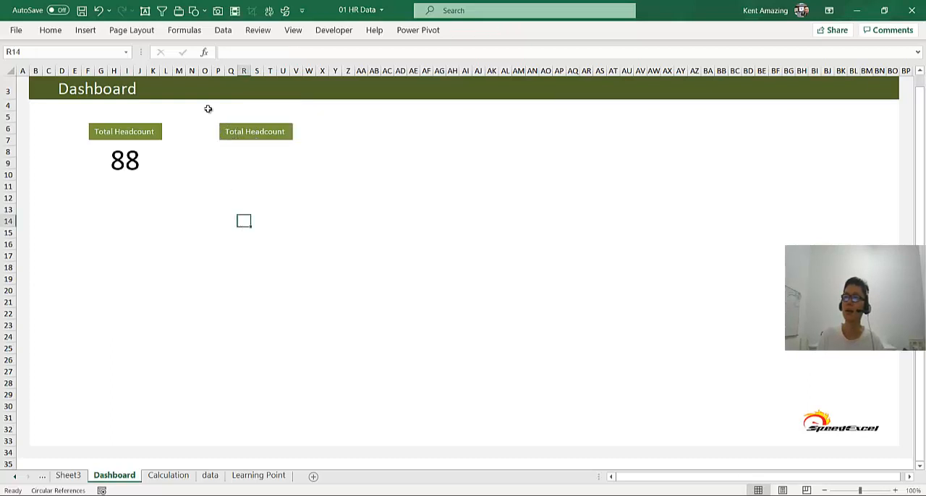
pyautogui.click(235, 133)
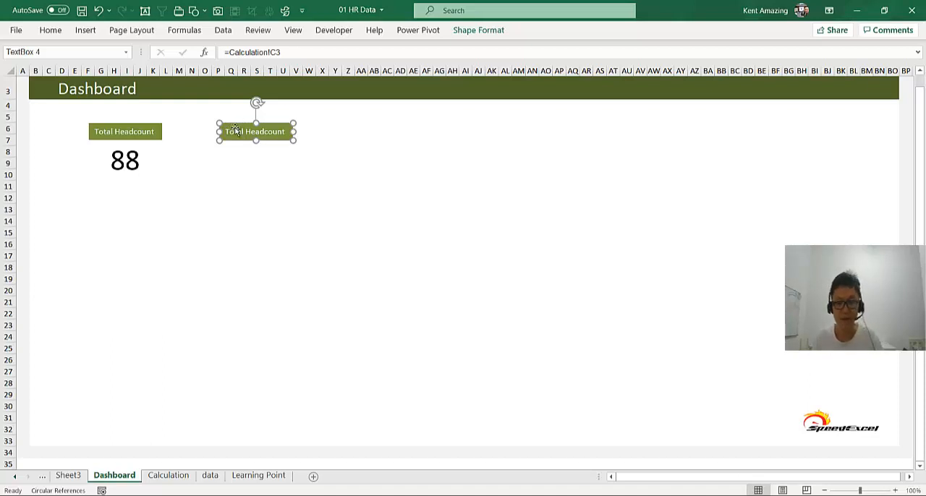
# - Link the copied label to cell C5 of the Calculation sheet in place of its current reference
pyautogui.press('F2')
pyautogui.moveTo(297, 53); pyautogui.dragTo(179, 44)
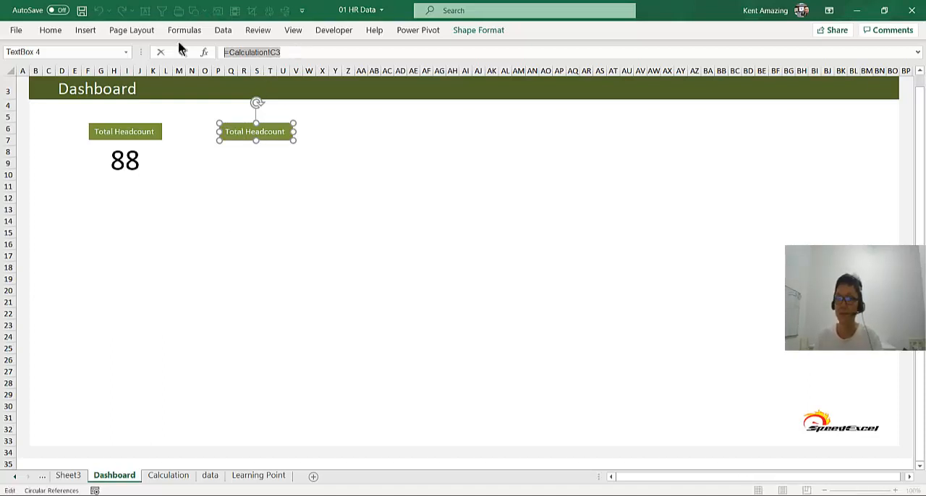
pyautogui.press('Delete')
pyautogui.write('=')
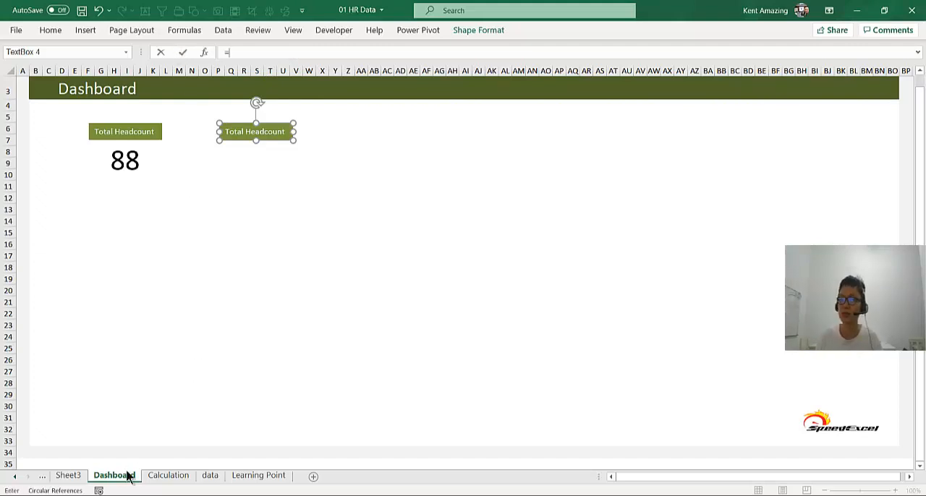
pyautogui.click(172, 482)
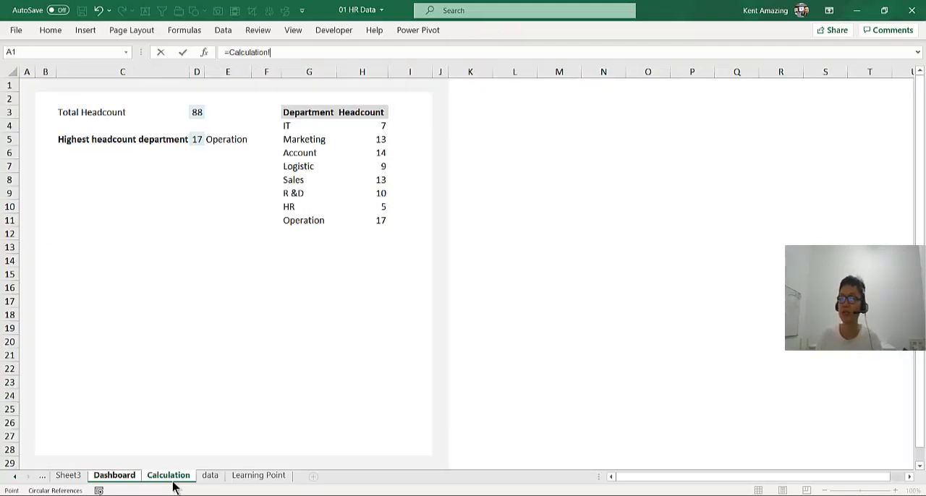
pyautogui.click(67, 142)
pyautogui.press('Return')
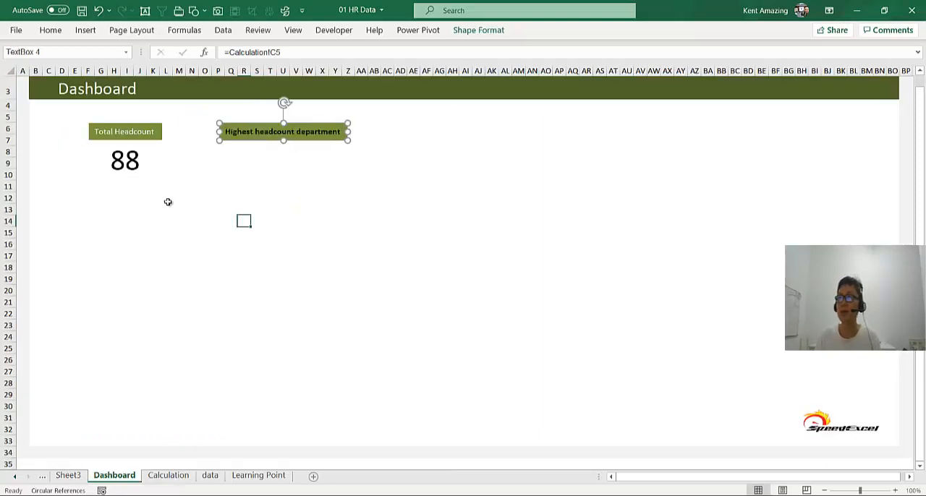
# - Format the Highest headcount department label with white, non-bold text
pyautogui.click(47, 31)
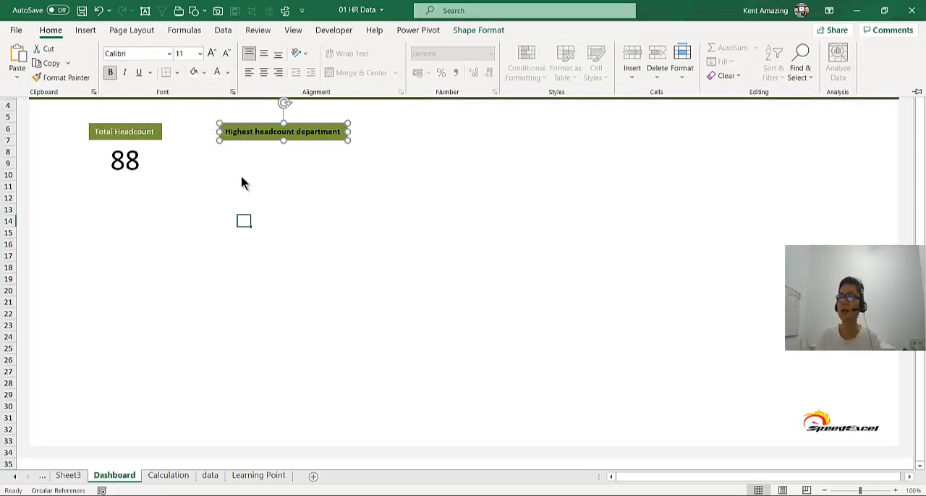
pyautogui.click(231, 133)
pyautogui.doubleClick(52, 30)
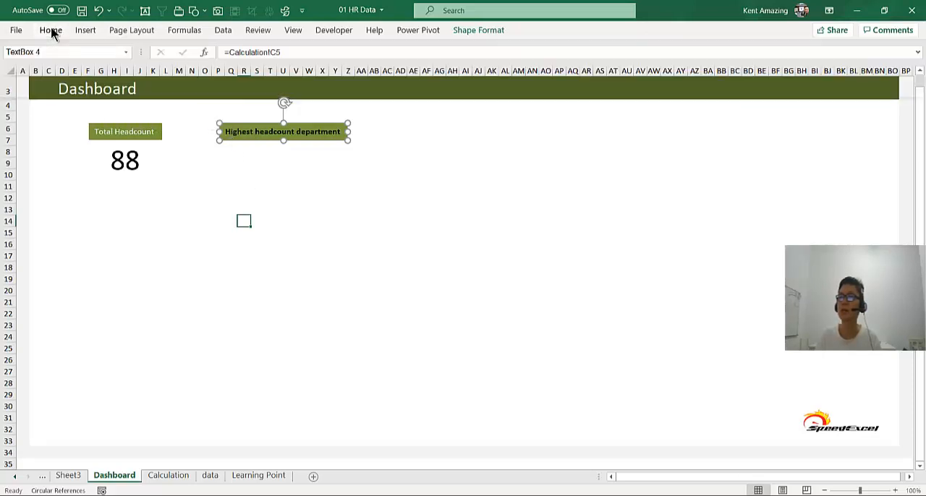
pyautogui.click(247, 222)
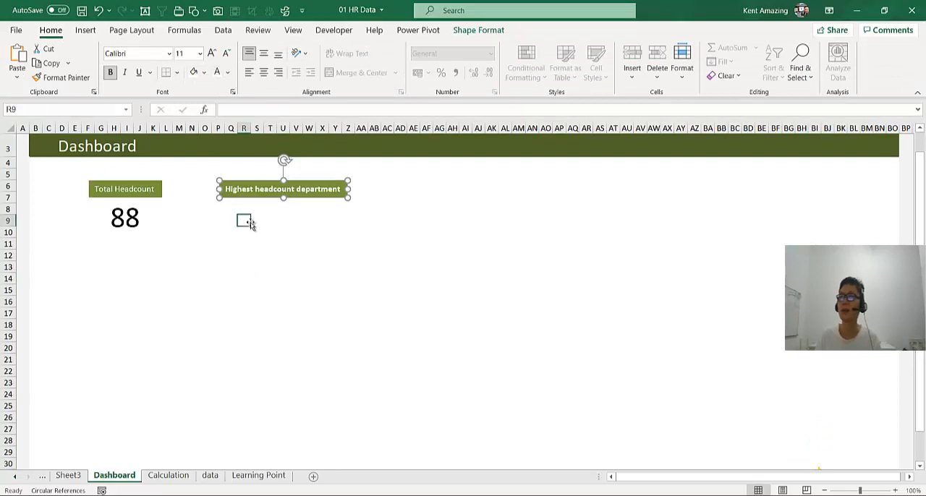
pyautogui.click(249, 192)
pyautogui.click(110, 71)
pyautogui.click(231, 208)
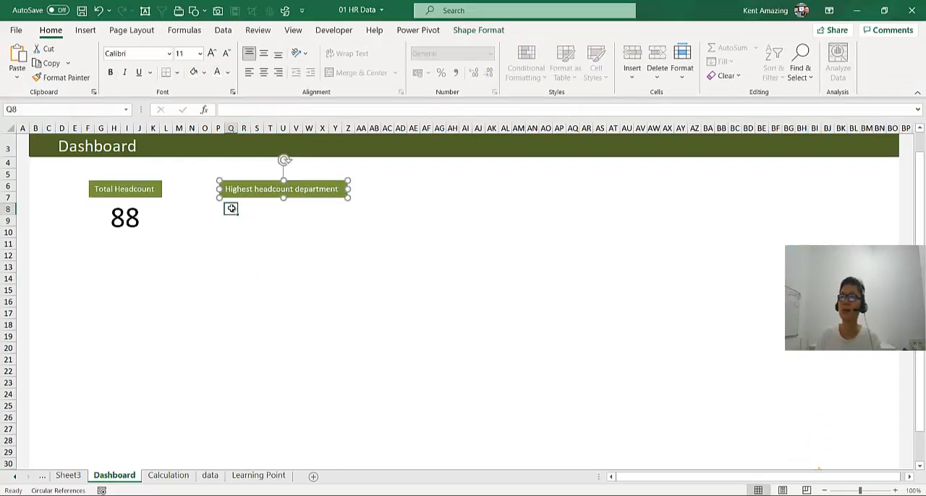
# - Duplicate the total headcount figure's text box below the Highest headcount department label and link the copy to cell E5 of the Calculation sheet
pyautogui.click(153, 234)
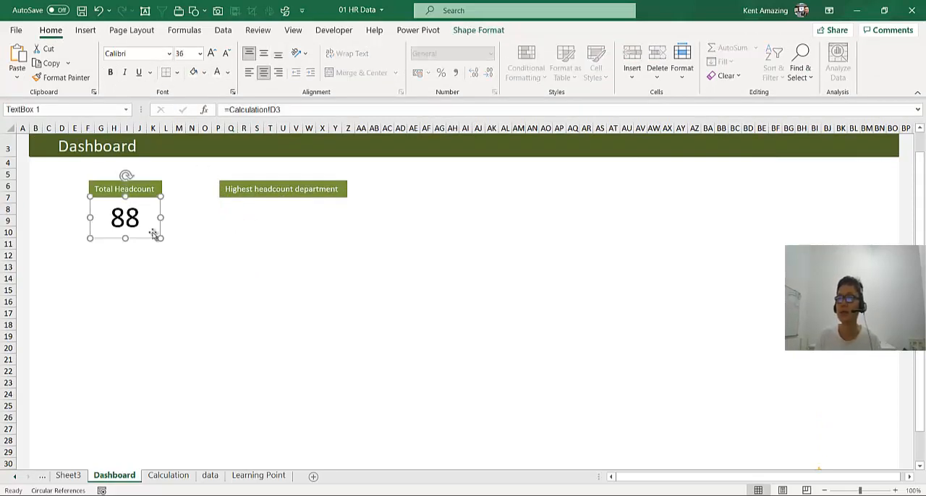
pyautogui.moveTo(154, 234); pyautogui.dragTo(315, 233)
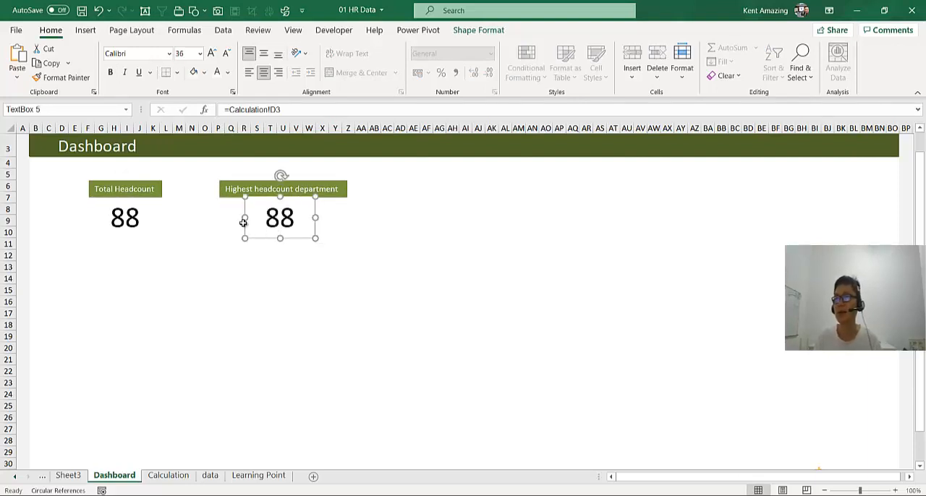
pyautogui.moveTo(229, 109); pyautogui.dragTo(347, 108)
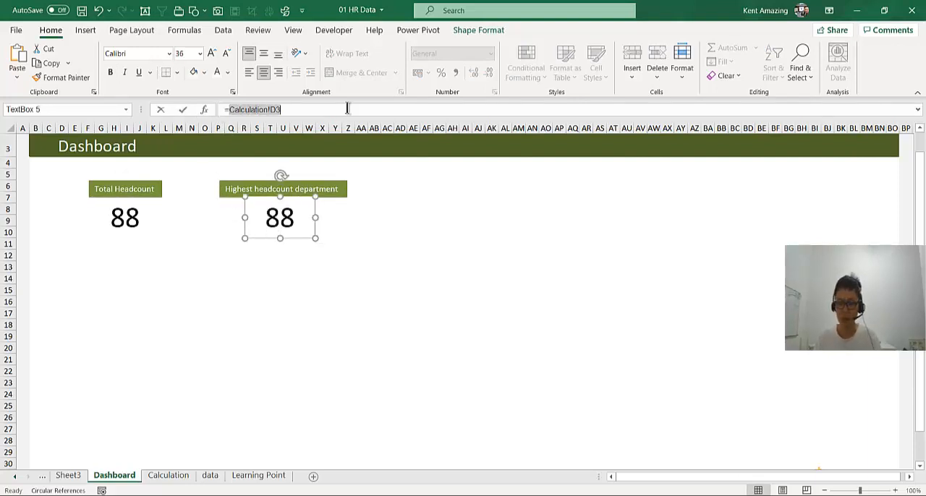
pyautogui.press('BackSpace')
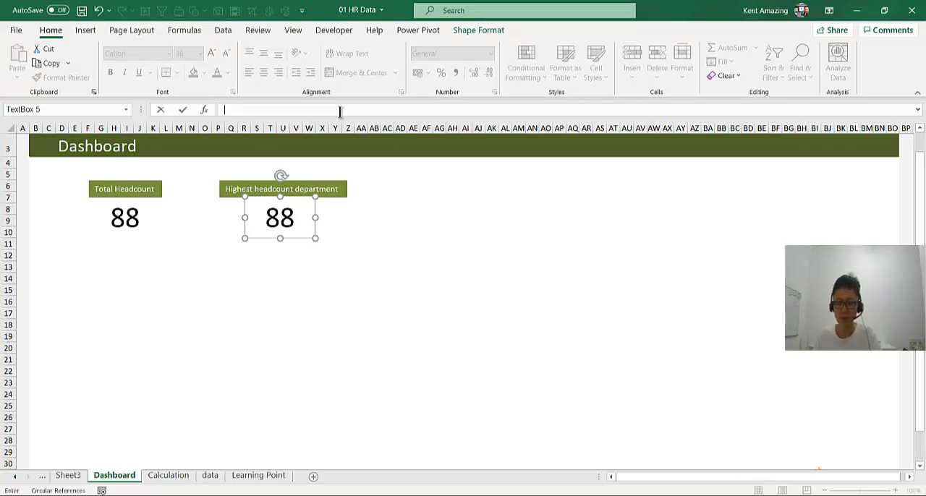
pyautogui.write('=')
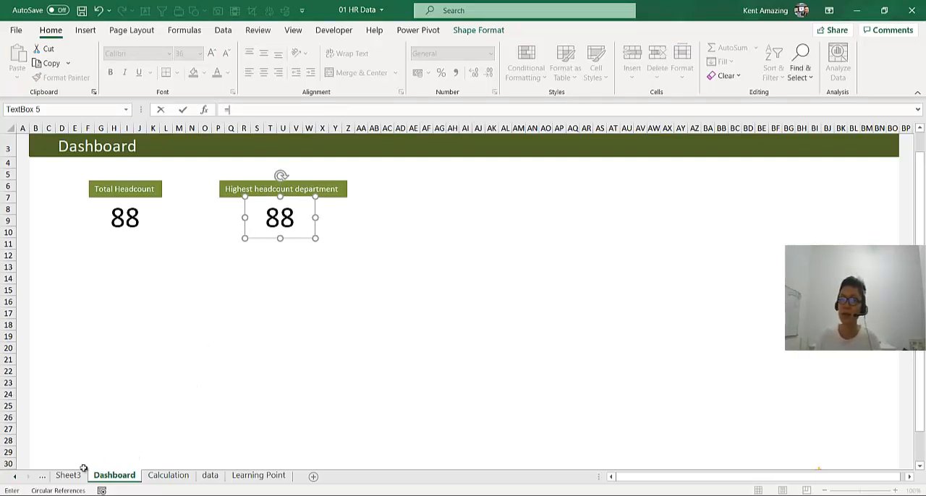
pyautogui.click(166, 475)
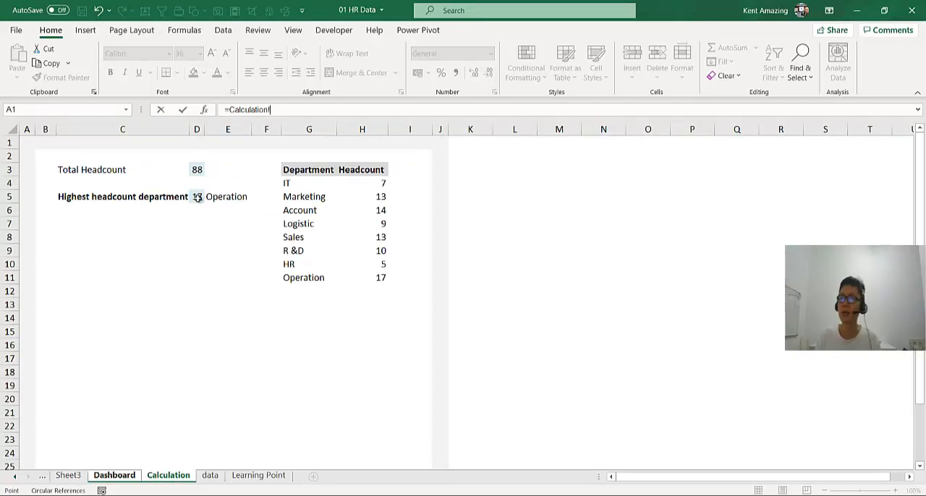
pyautogui.click(197, 196)
pyautogui.click(217, 198)
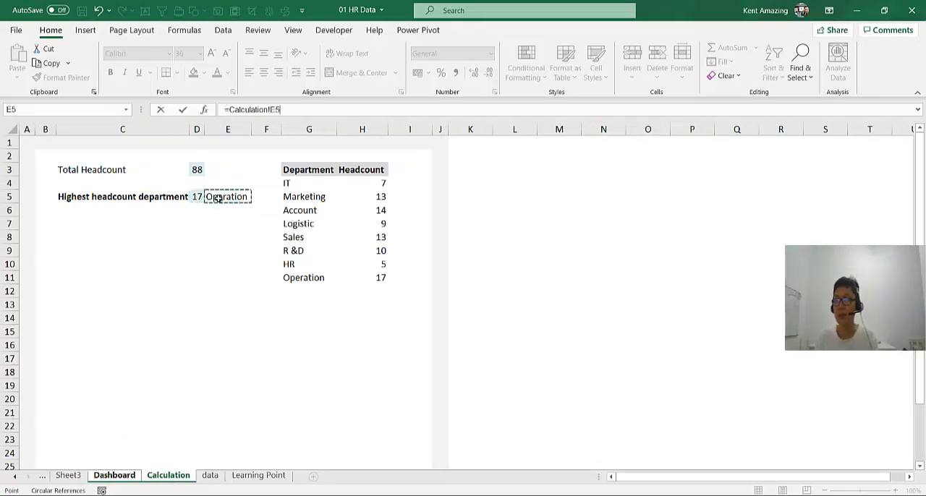
pyautogui.press('Return')
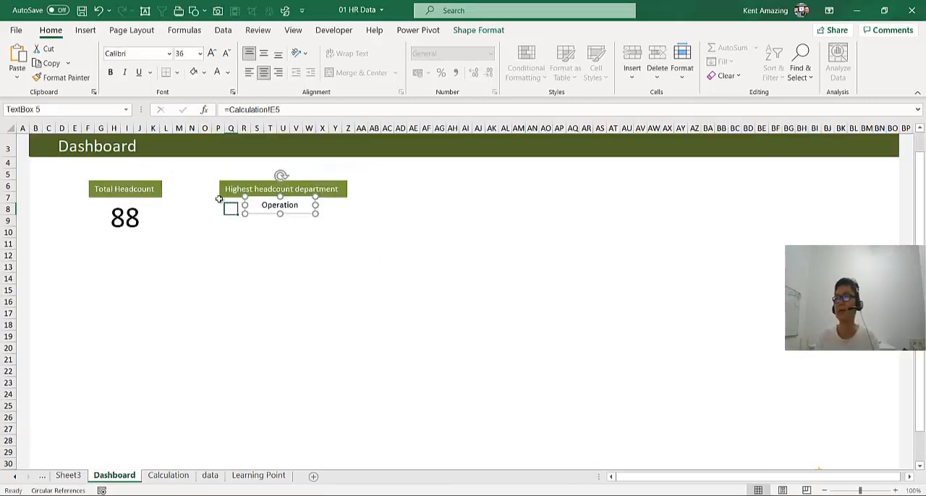
# - Move the Operation text box slightly down and enlarge its text to font size 20
pyautogui.click(257, 230)
pyautogui.click(262, 217)
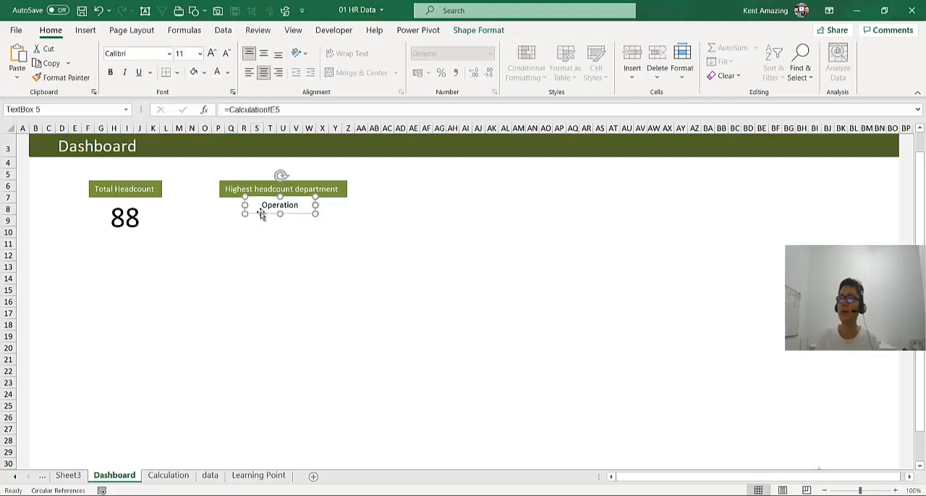
pyautogui.moveTo(257, 214); pyautogui.dragTo(257, 222)
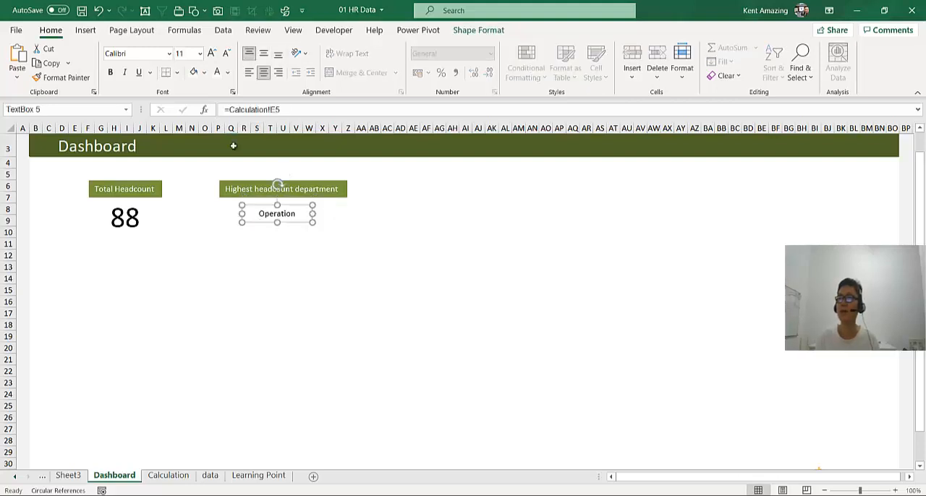
pyautogui.click(210, 54)
pyautogui.click(211, 54)
pyautogui.click(211, 53)
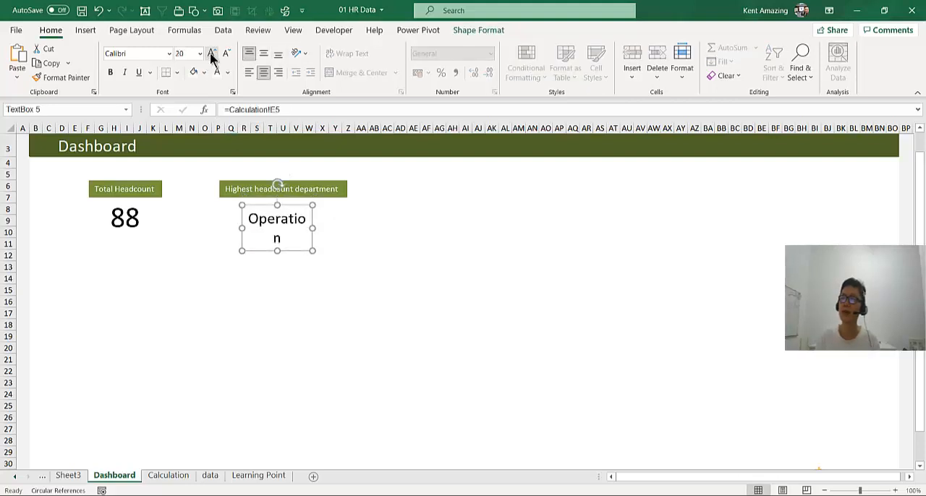
pyautogui.click(211, 53)
pyautogui.click(211, 54)
# - Widen the Operation text box so the word fits on one line and centre it under its label
pyautogui.click(341, 227)
pyautogui.moveTo(341, 227); pyautogui.dragTo(342, 227)
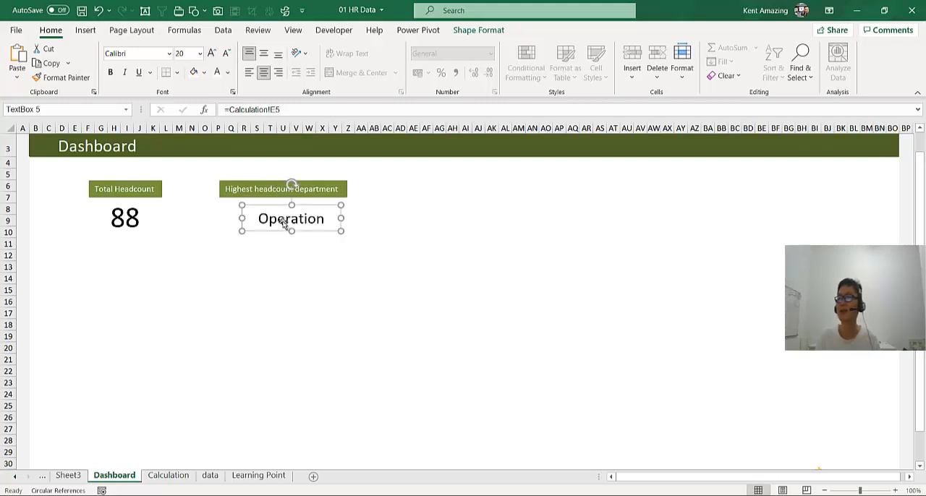
pyautogui.moveTo(268, 231); pyautogui.dragTo(260, 229)
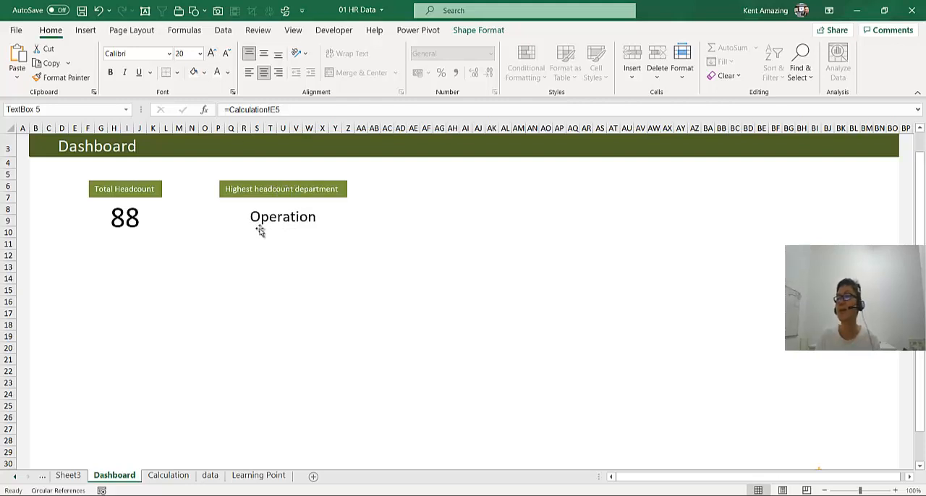
pyautogui.click(253, 260)
pyautogui.click(254, 219)
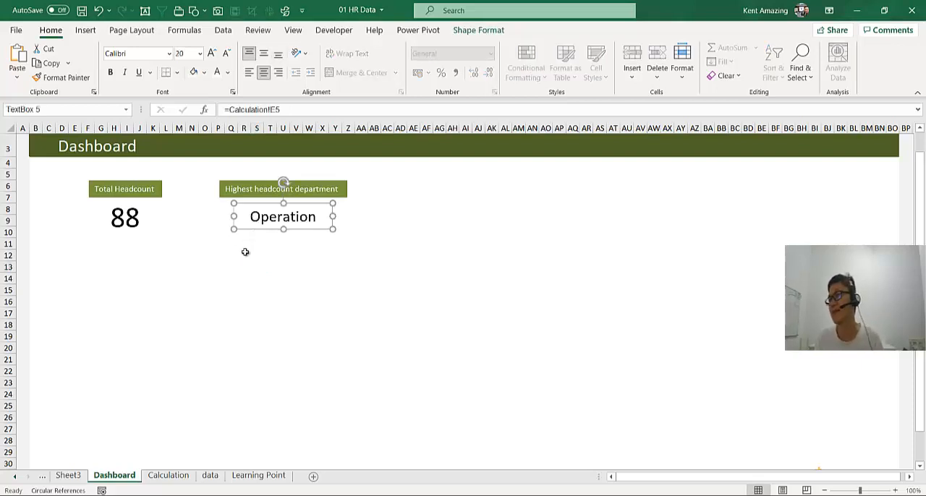
pyautogui.click(166, 475)
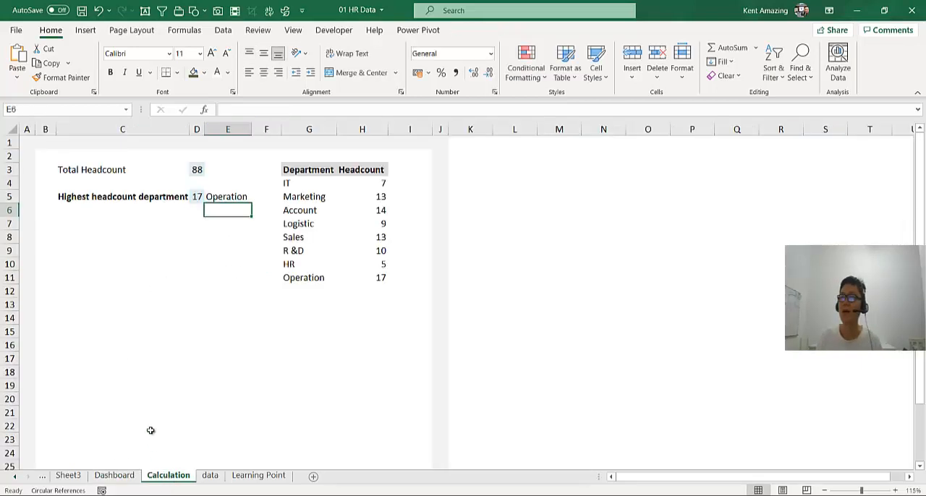
pyautogui.click(114, 475)
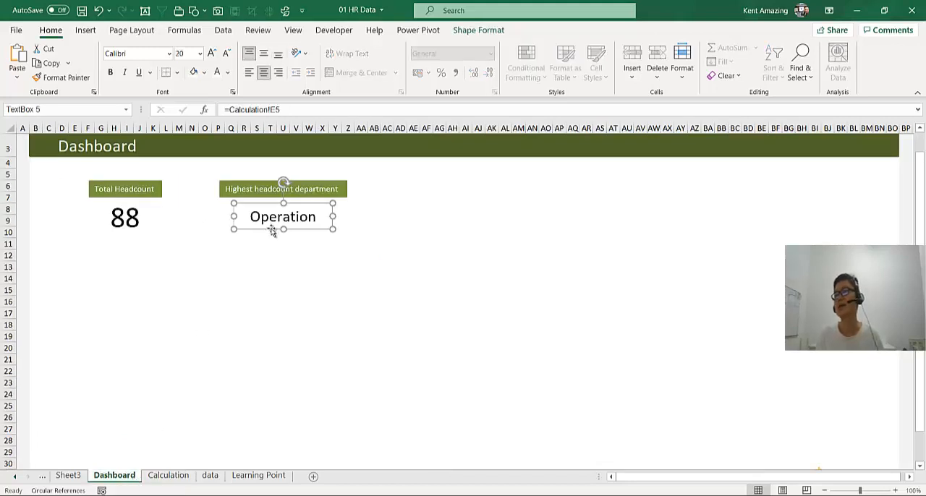
pyautogui.click(179, 289)
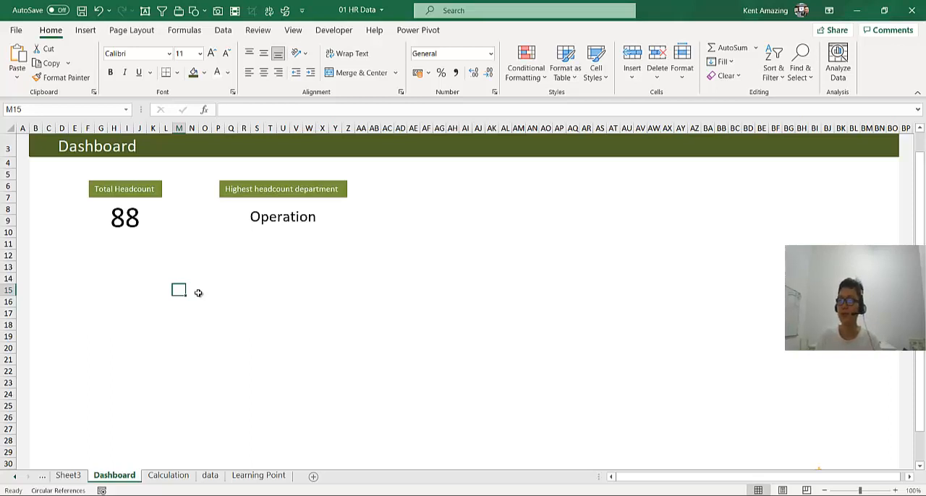
pyautogui.click(101, 252)
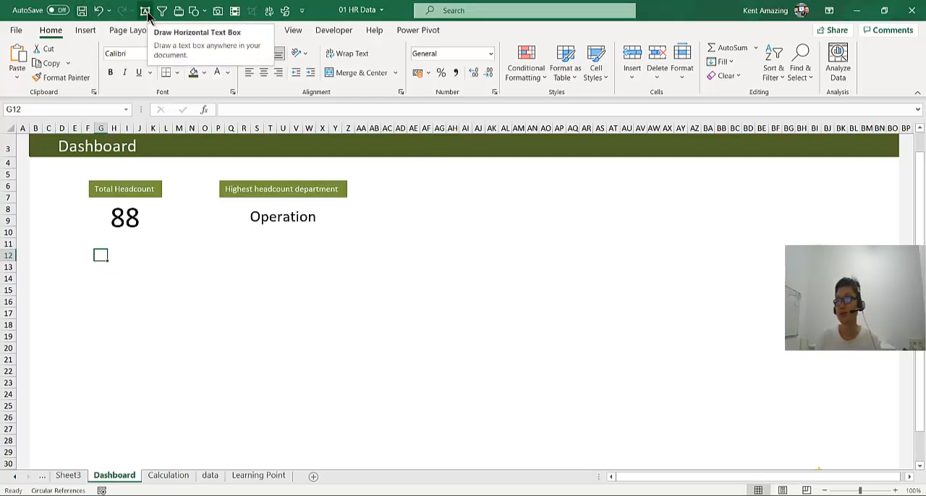
pyautogui.scroll(1, 126, 286)
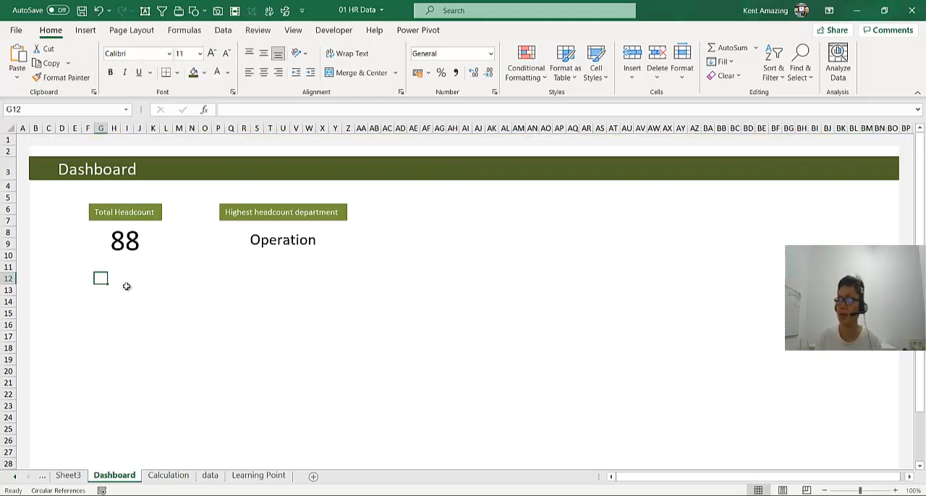
pyautogui.scroll(-1, 127, 287)
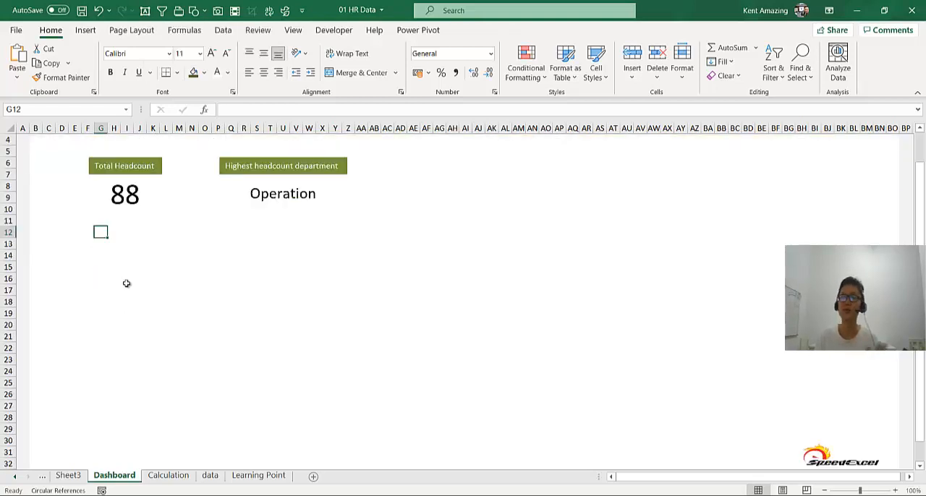
pyautogui.scroll(1, 126, 281)
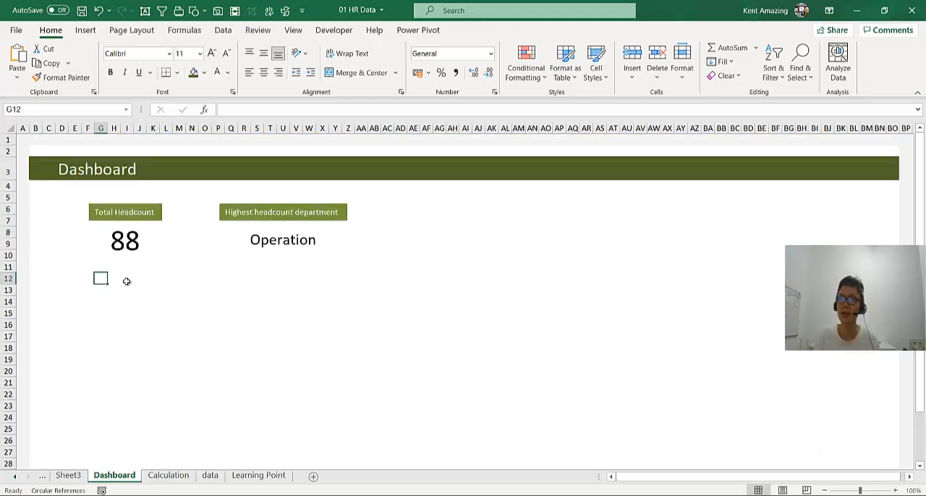